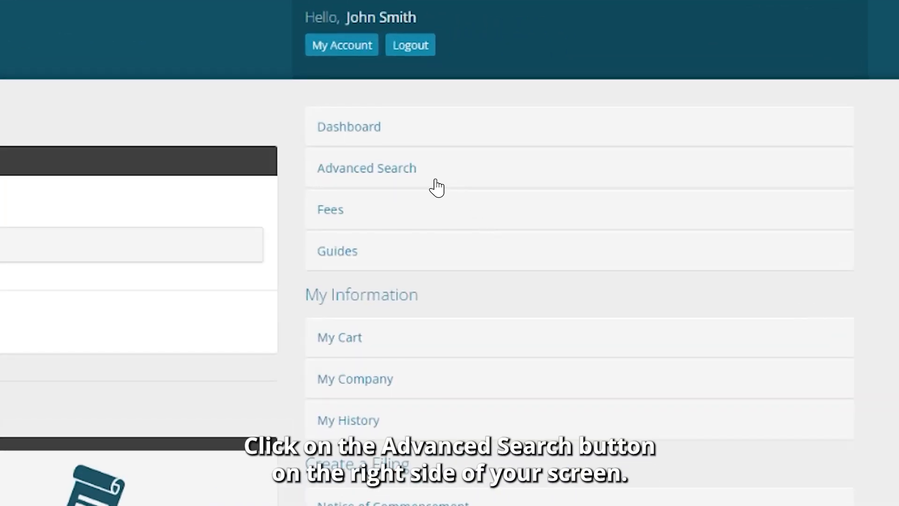
- Go to Advanced Search from the dashboard's right-hand menu
{"action": "left_click", "coordinate": [436, 187]}
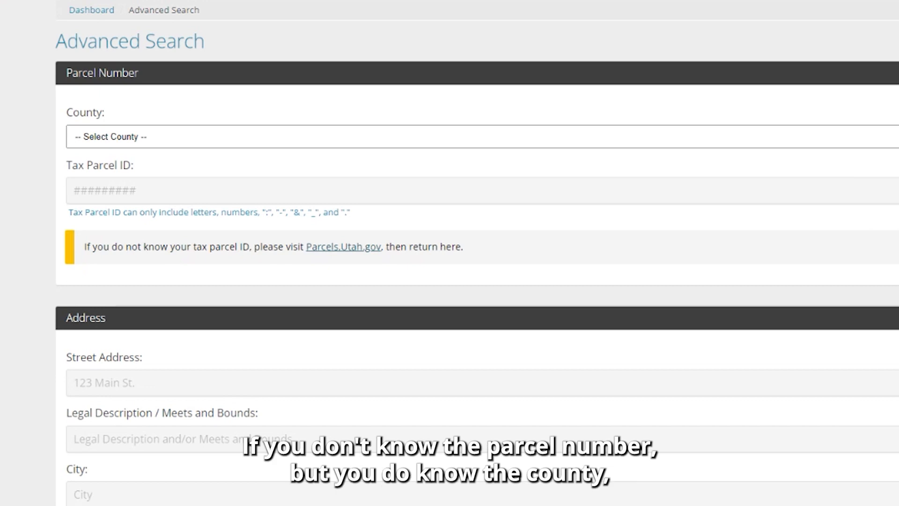
- Choose Davis County and enter Bountiful as the city
{"action": "left_click", "coordinate": [482, 136]}
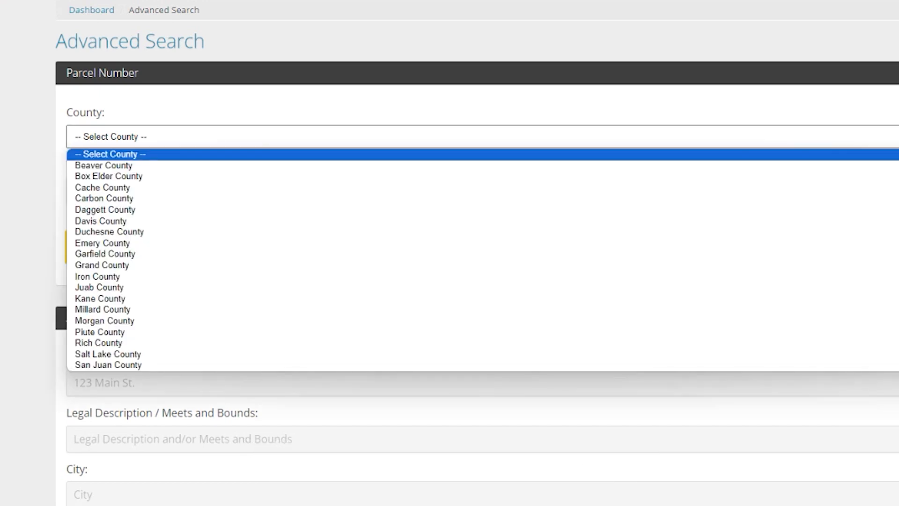
{"action": "left_click", "coordinate": [100, 220]}
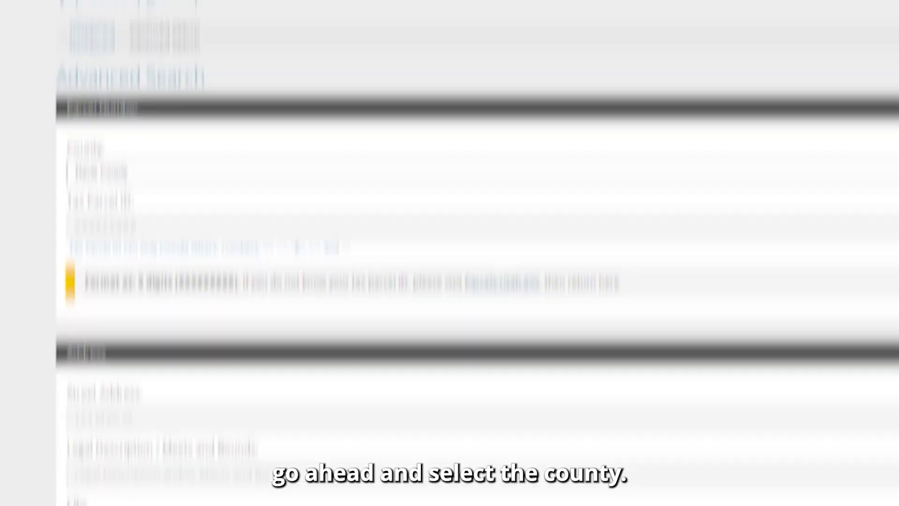
{"action": "scroll", "coordinate": [450, 281], "scroll_direction": "down", "scroll_amount": 5}
{"action": "left_click", "coordinate": [281, 218]}
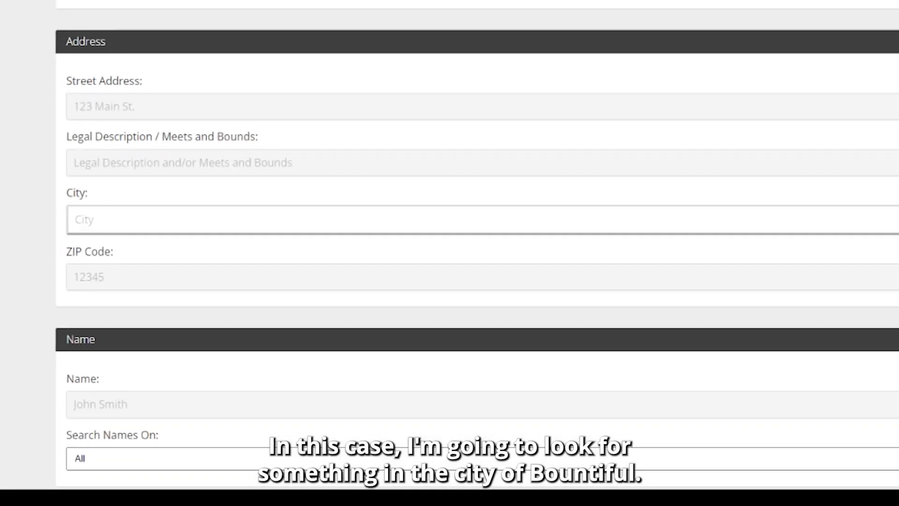
{"action": "type", "text": "Bountiful"}
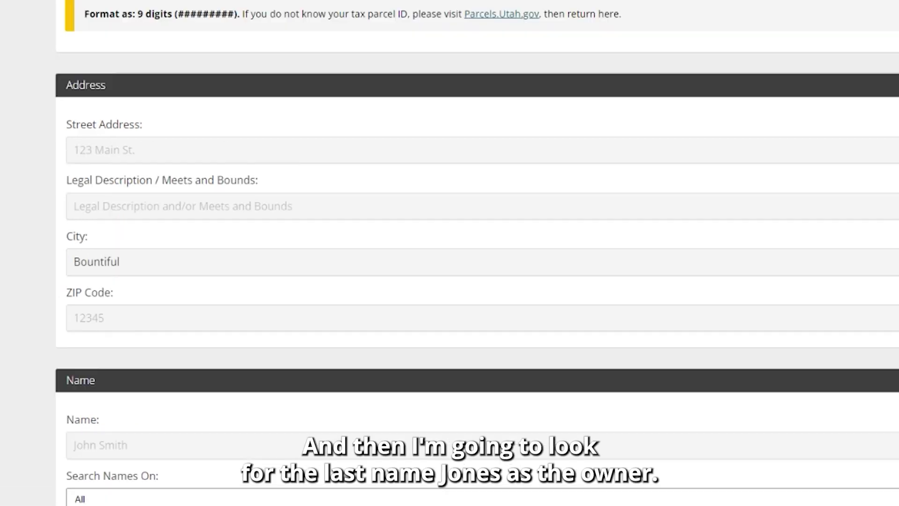
{"action": "scroll", "coordinate": [450, 254], "scroll_direction": "down", "scroll_amount": 4}
- Enter the name Jones, matched against Owner only, and move to the filing date range
{"action": "left_click", "coordinate": [449, 141]}
{"action": "type", "text": "Jones"}
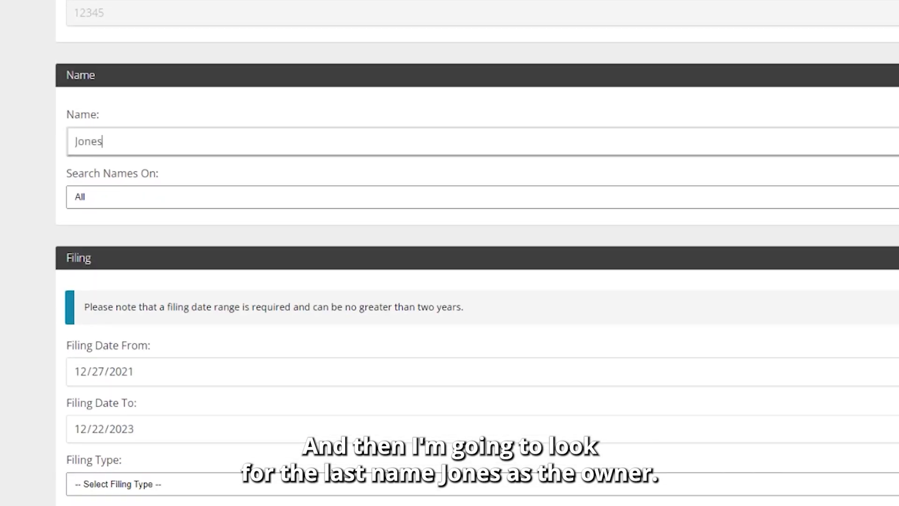
{"action": "left_click", "coordinate": [450, 198]}
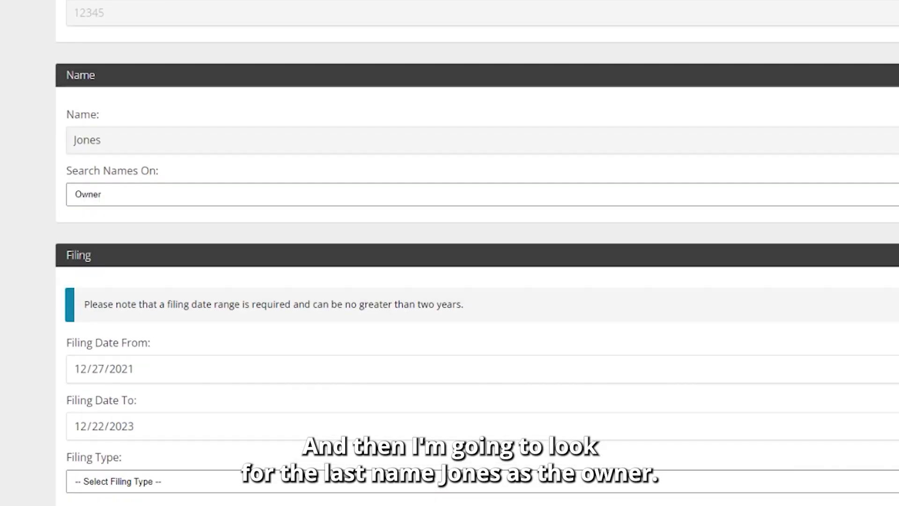
{"action": "scroll", "coordinate": [450, 253], "scroll_direction": "down", "scroll_amount": 3}
{"action": "left_click", "coordinate": [81, 369]}
{"action": "type", "text": "07"}
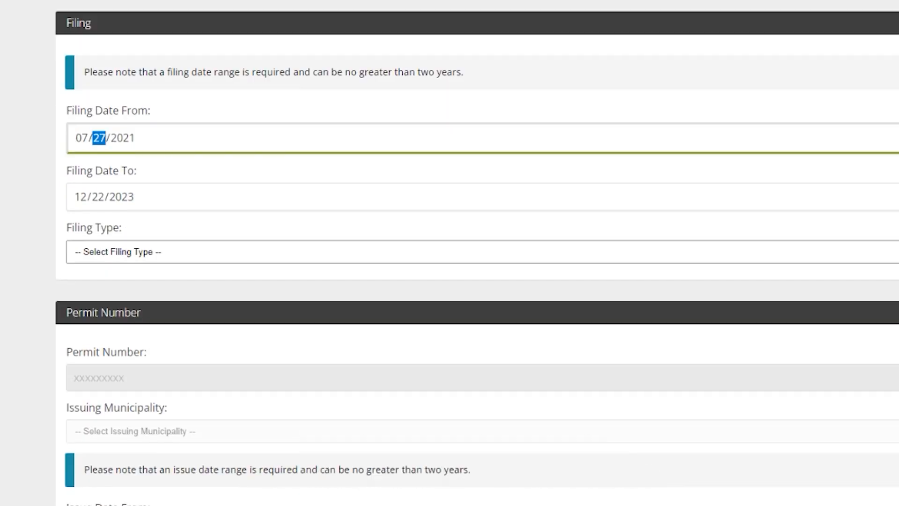
{"action": "type", "text": "062023"}
- Start the filing date range at 07/06/2023 and run the search for matching preliminary notices
{"action": "key", "text": "Tab"}
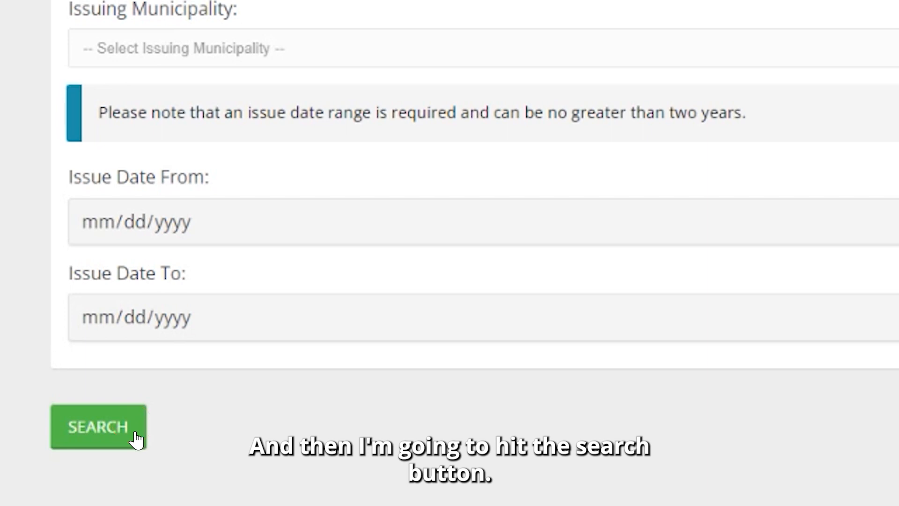
{"action": "left_click", "coordinate": [99, 426]}
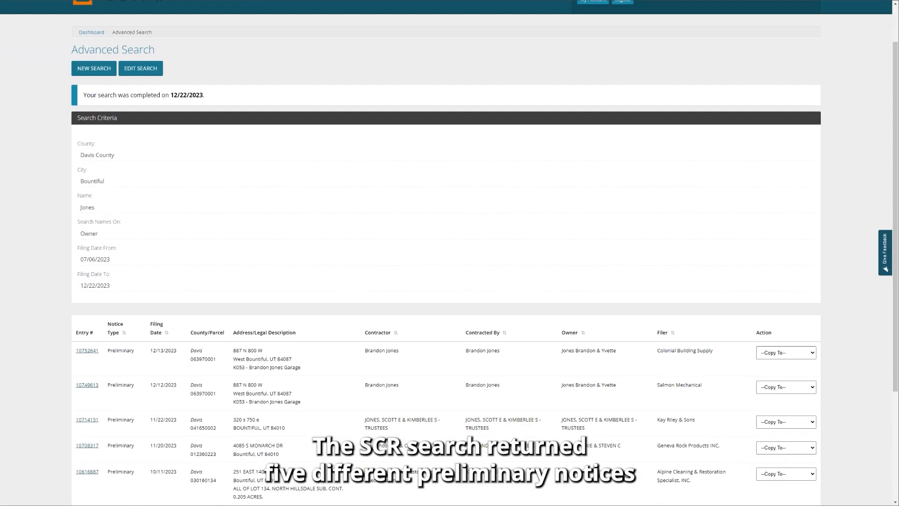
{"action": "scroll", "coordinate": [450, 281], "scroll_direction": "down", "scroll_amount": 3}
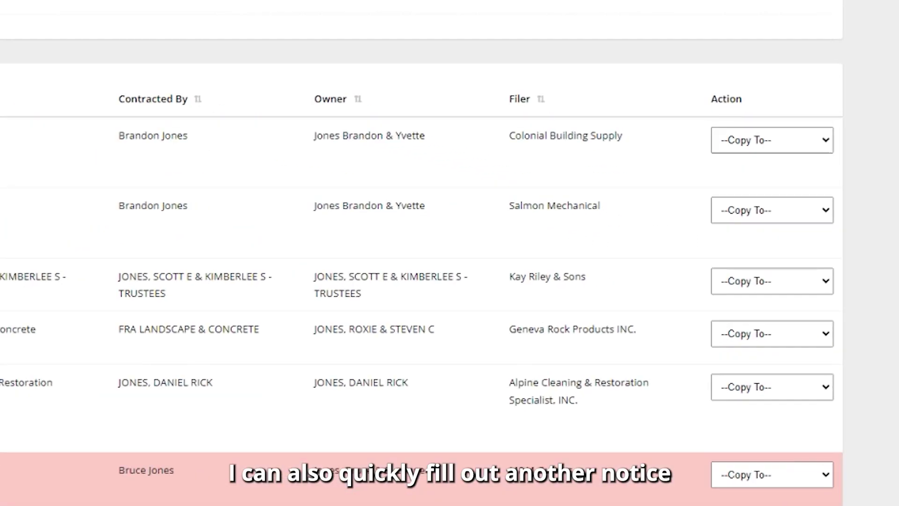
{"action": "left_click", "coordinate": [786, 232]}
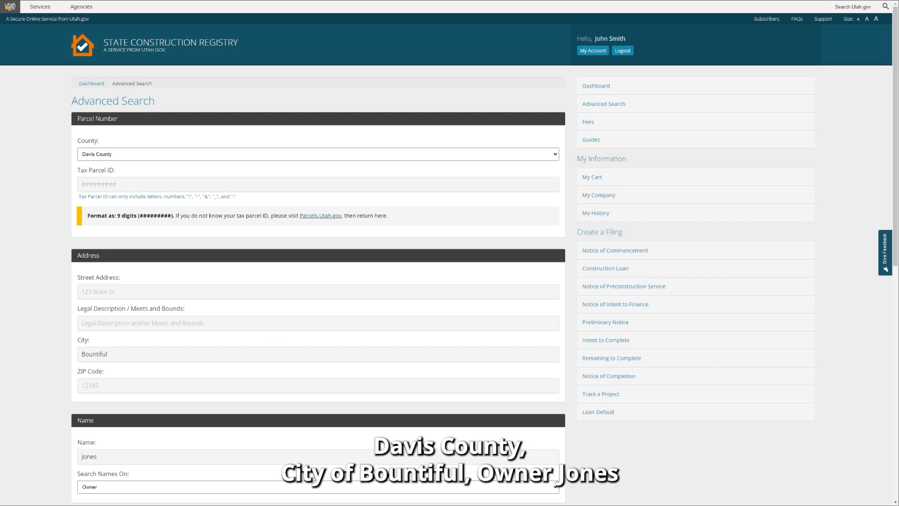
{"action": "scroll", "coordinate": [449, 281], "scroll_direction": "down", "scroll_amount": 2}
{"action": "scroll", "coordinate": [451, 281], "scroll_direction": "down", "scroll_amount": 1}
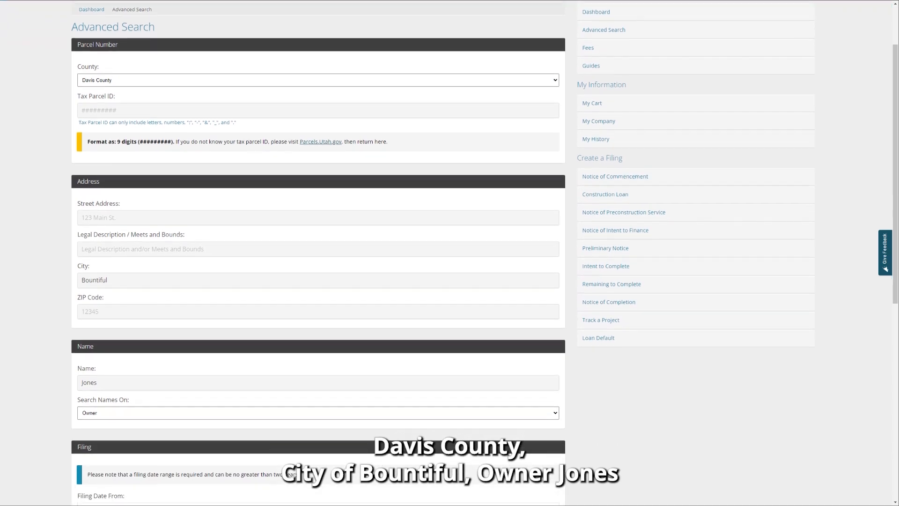
{"action": "scroll", "coordinate": [450, 281], "scroll_direction": "down", "scroll_amount": 1}
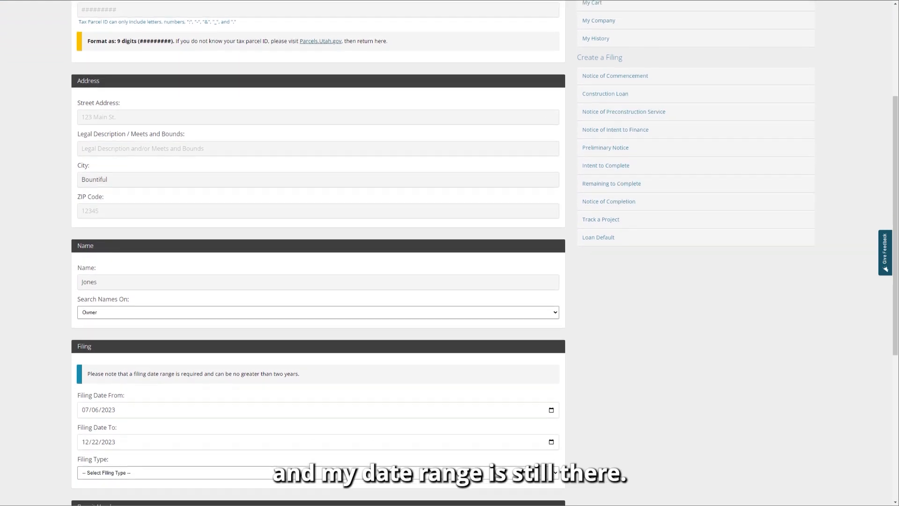